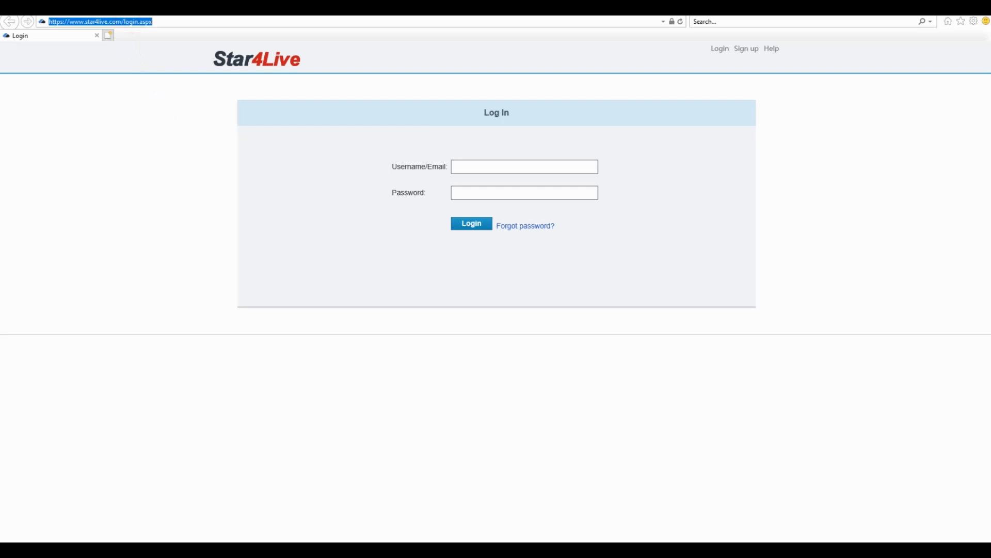
Open the camera's web interface at 192.168.0.19
{"action": "type", "text": "192.168."}
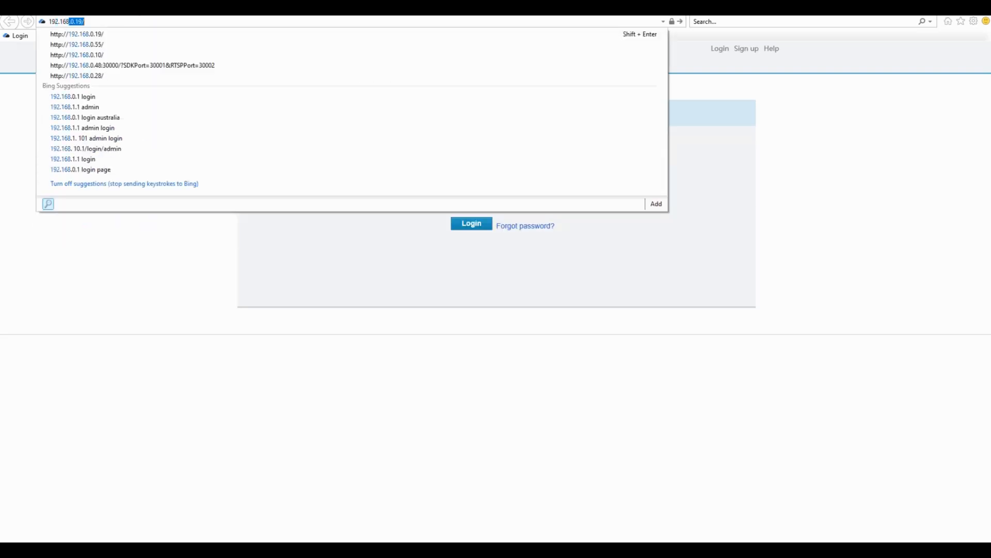
{"action": "type", "text": "0.19"}
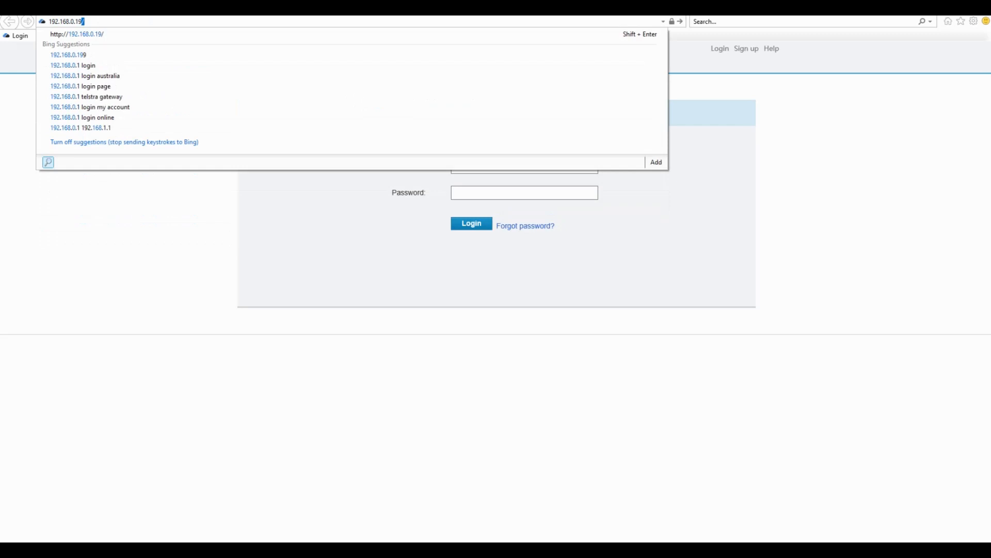
{"action": "key", "text": "Return"}
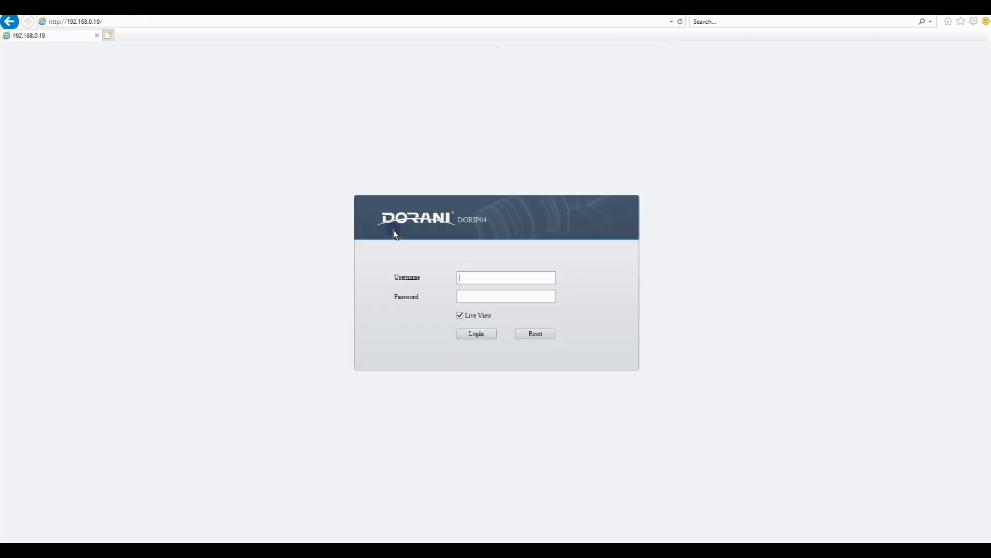
Log in to the camera with the username admin and the account password
{"action": "left_click", "coordinate": [521, 274]}
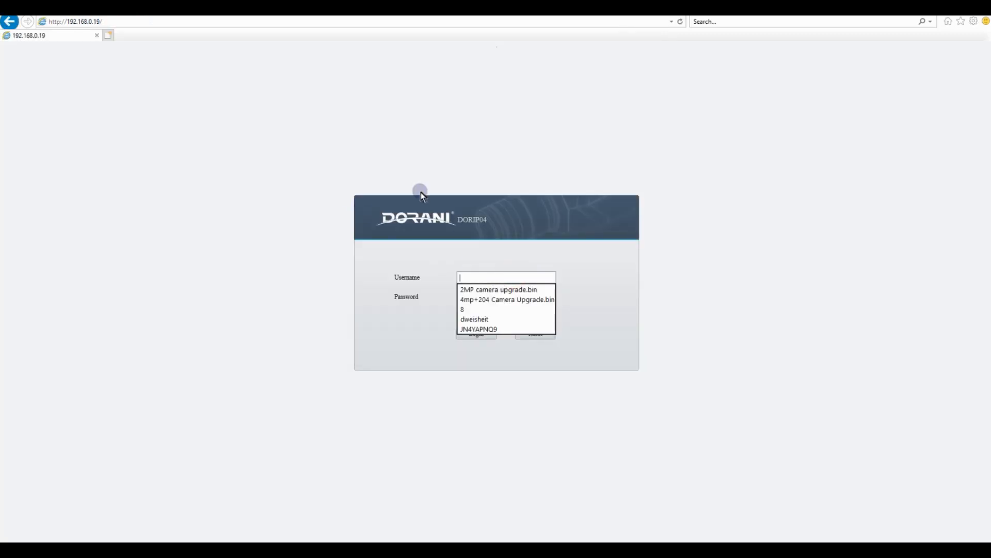
{"action": "type", "text": "admin"}
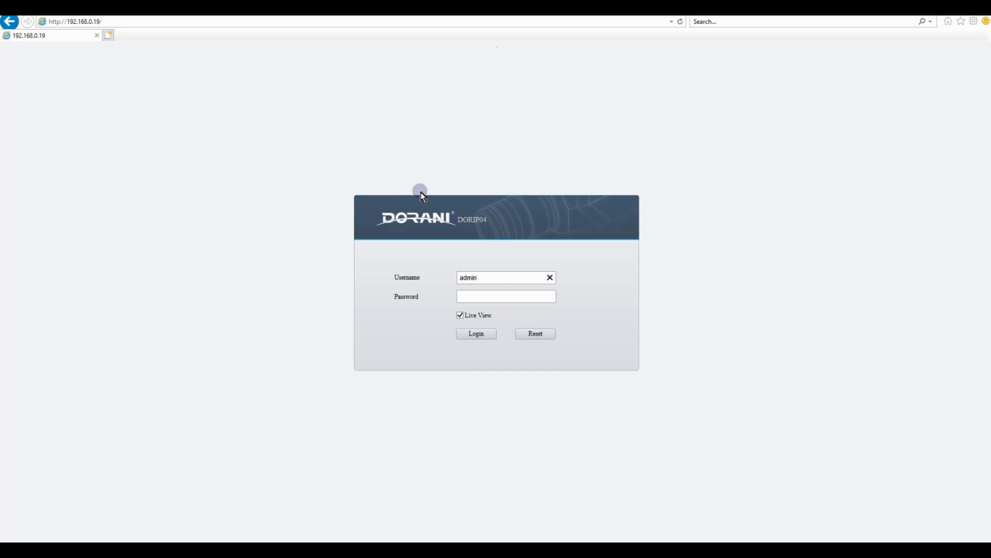
{"action": "left_click", "coordinate": [478, 299]}
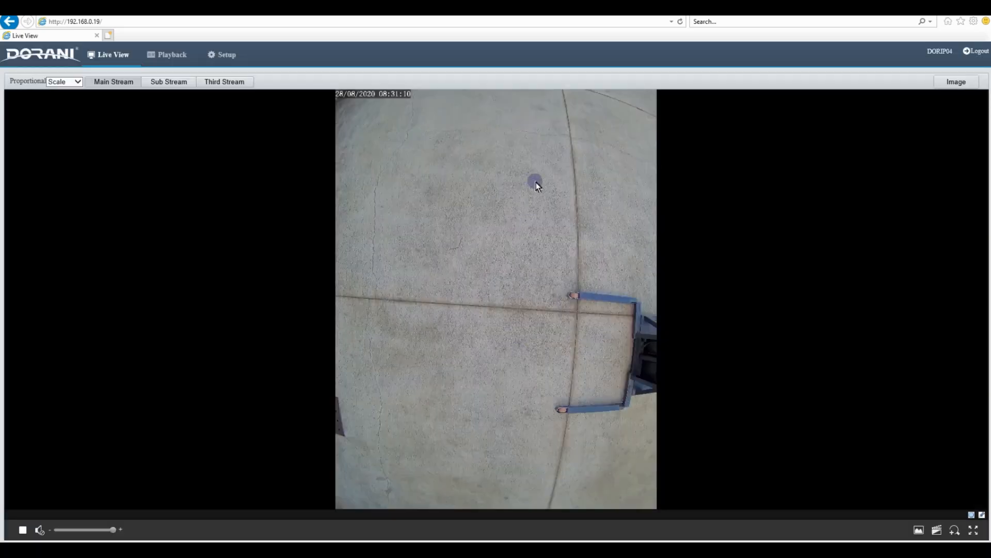
Enable People Counting among the camera's Intelligent smart functions and open its detailed settings
{"action": "left_click", "coordinate": [226, 56]}
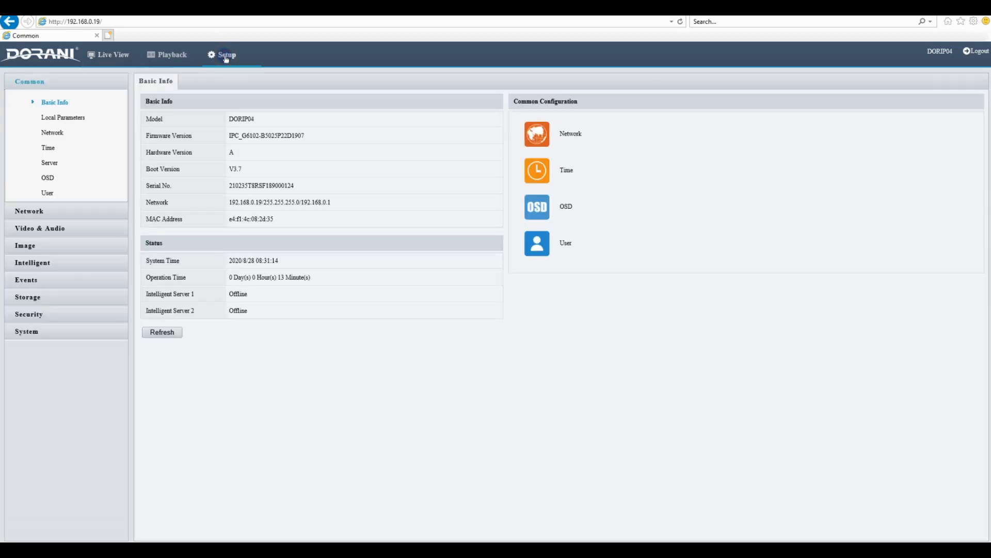
{"action": "left_click", "coordinate": [39, 264]}
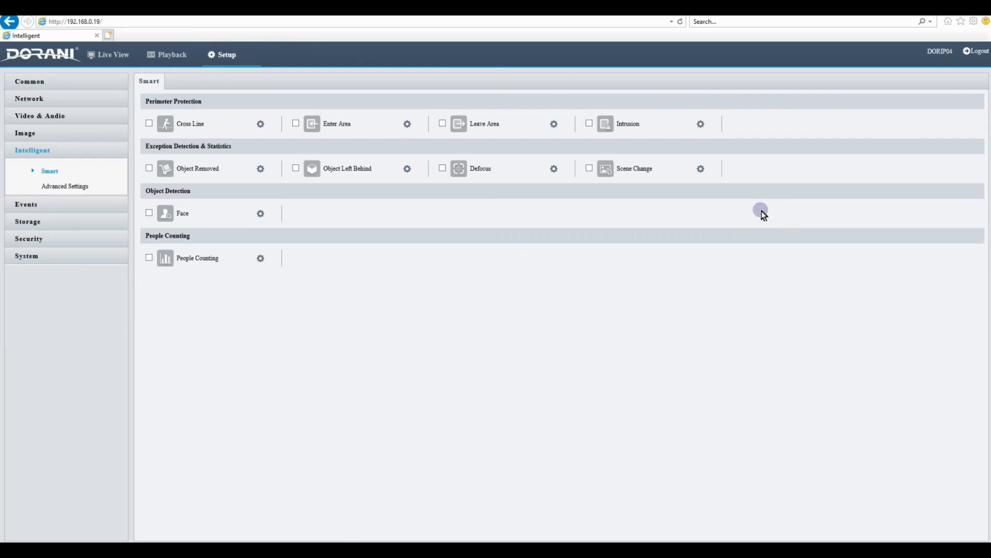
{"action": "left_click", "coordinate": [149, 257]}
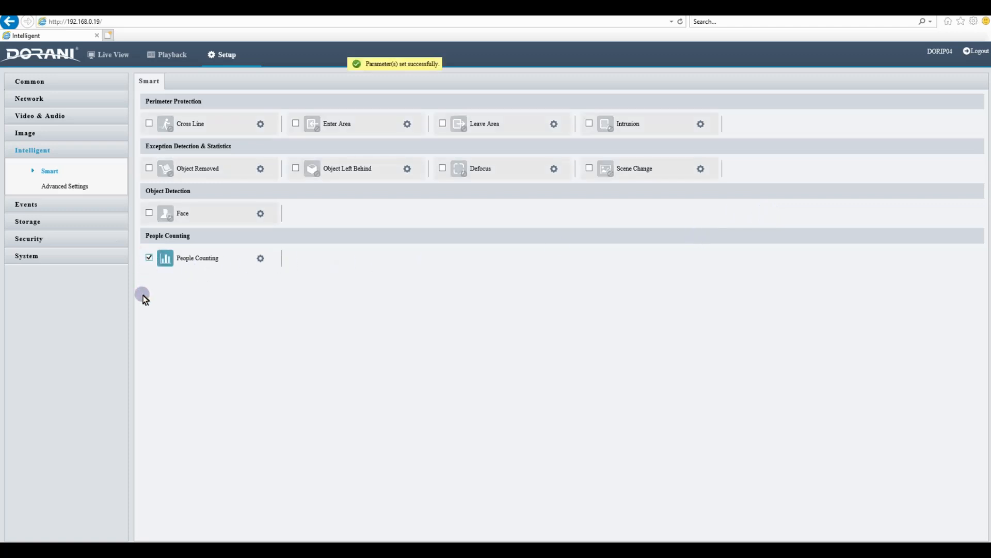
{"action": "left_click", "coordinate": [260, 256]}
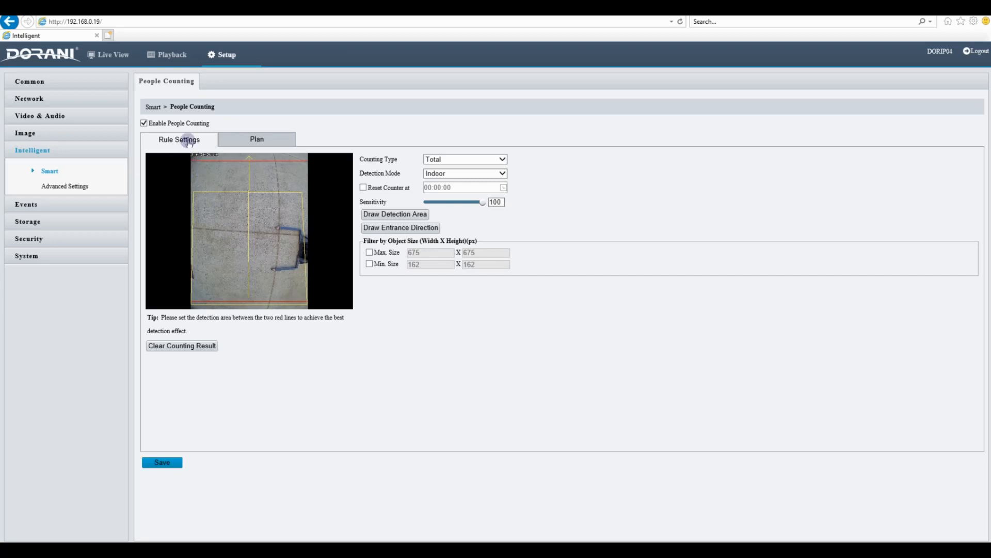
Set the people counting type to Total and the detection mode to Outdoor
{"action": "left_click", "coordinate": [503, 159]}
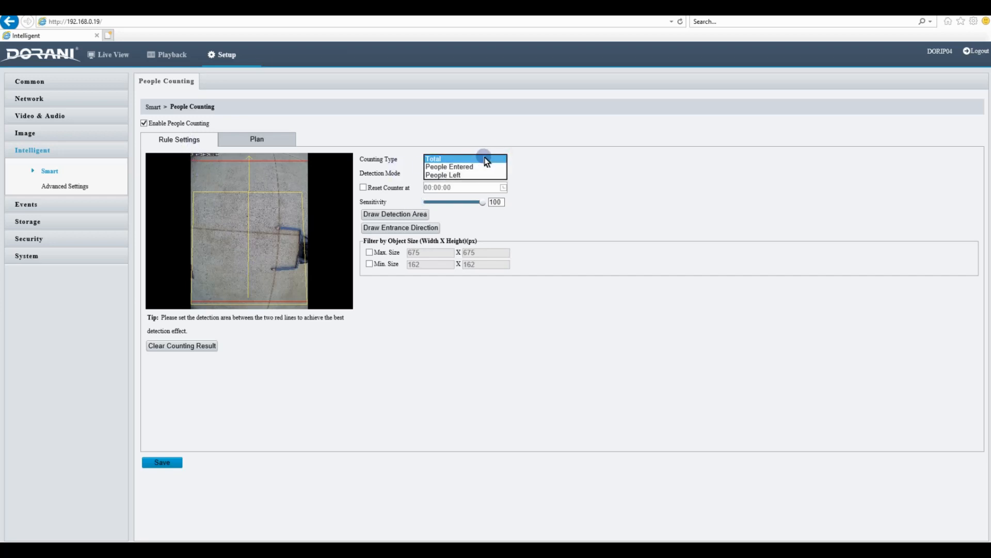
{"action": "left_click", "coordinate": [486, 159]}
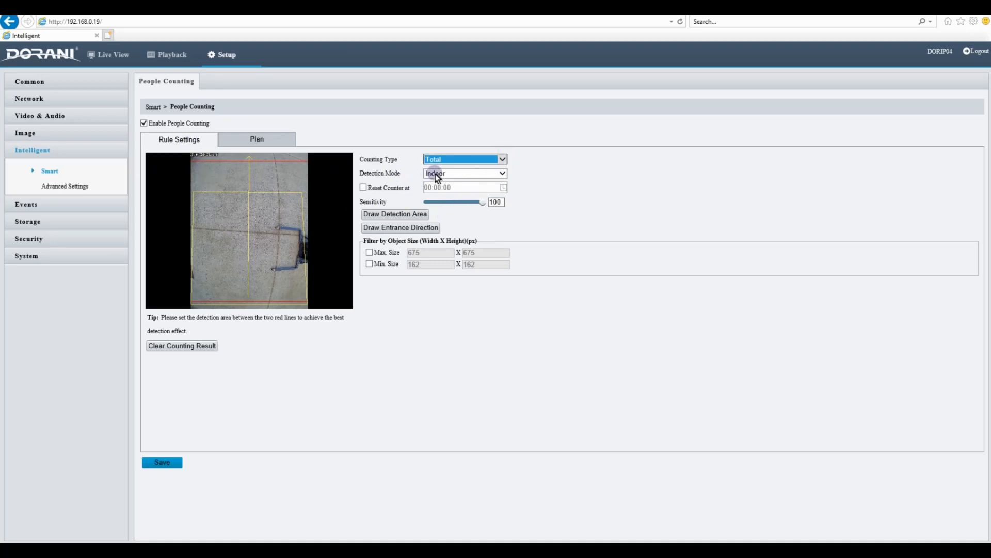
{"action": "left_click", "coordinate": [504, 174]}
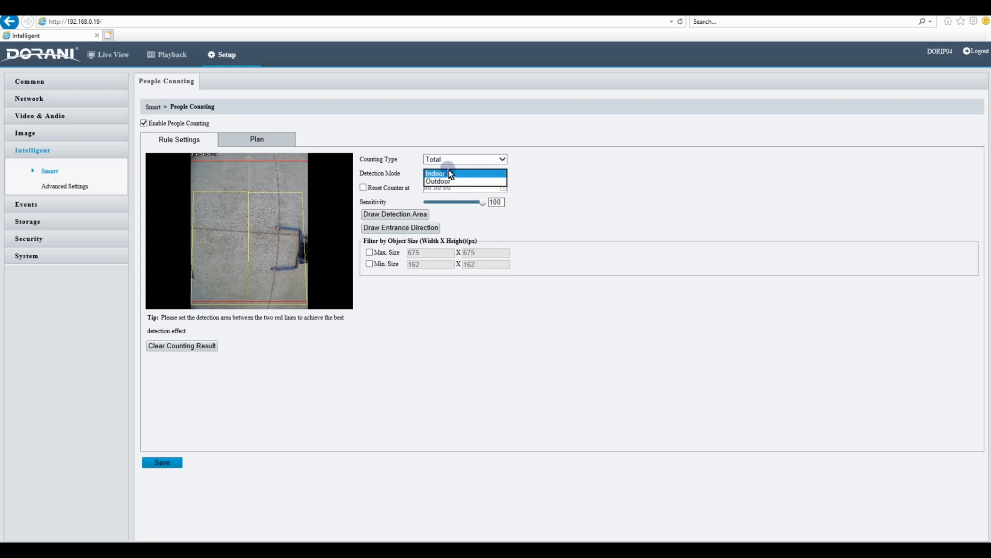
{"action": "left_click", "coordinate": [453, 182]}
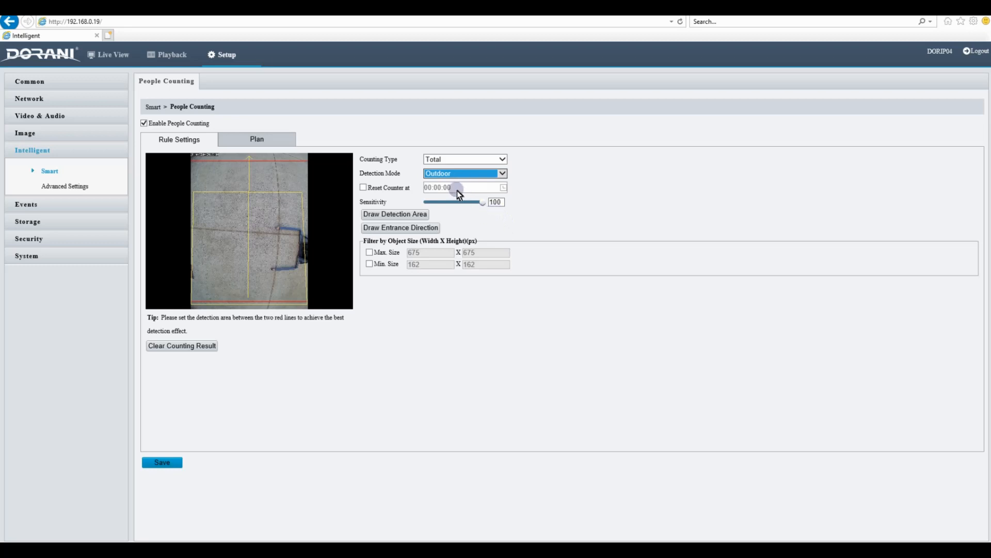
Try the counter reset at 00:00:00 and turn it off again
{"action": "left_click", "coordinate": [363, 187]}
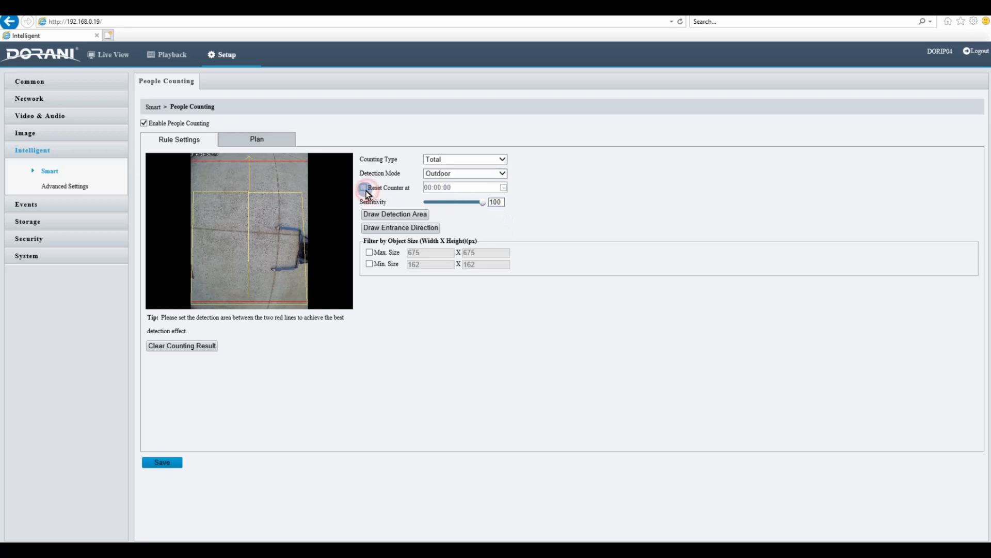
{"action": "left_click", "coordinate": [502, 188]}
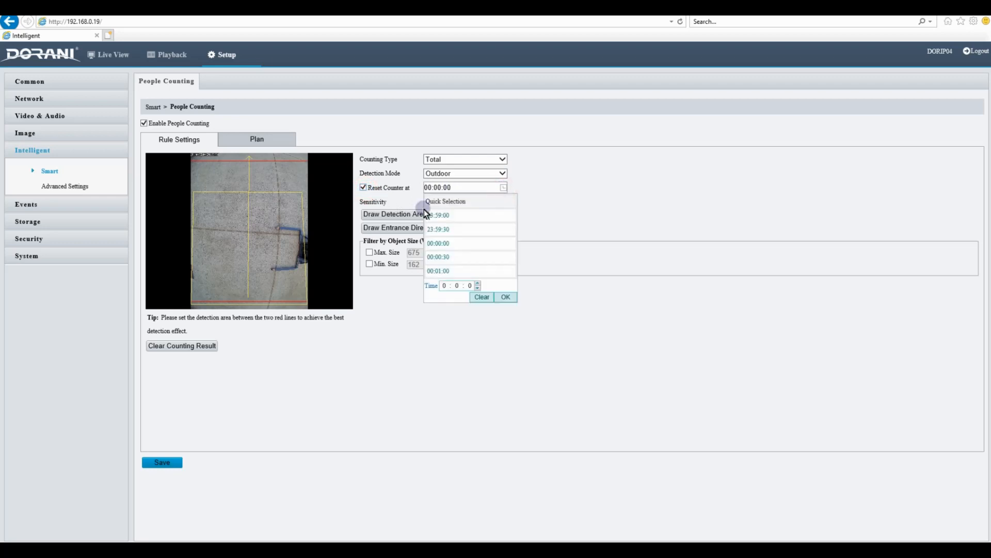
{"action": "left_click", "coordinate": [502, 297]}
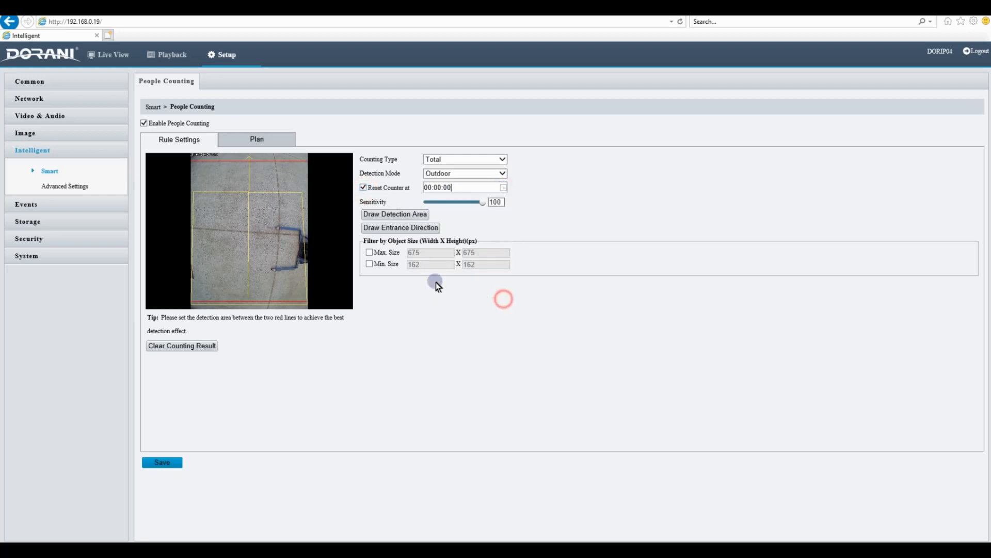
{"action": "left_click", "coordinate": [364, 187]}
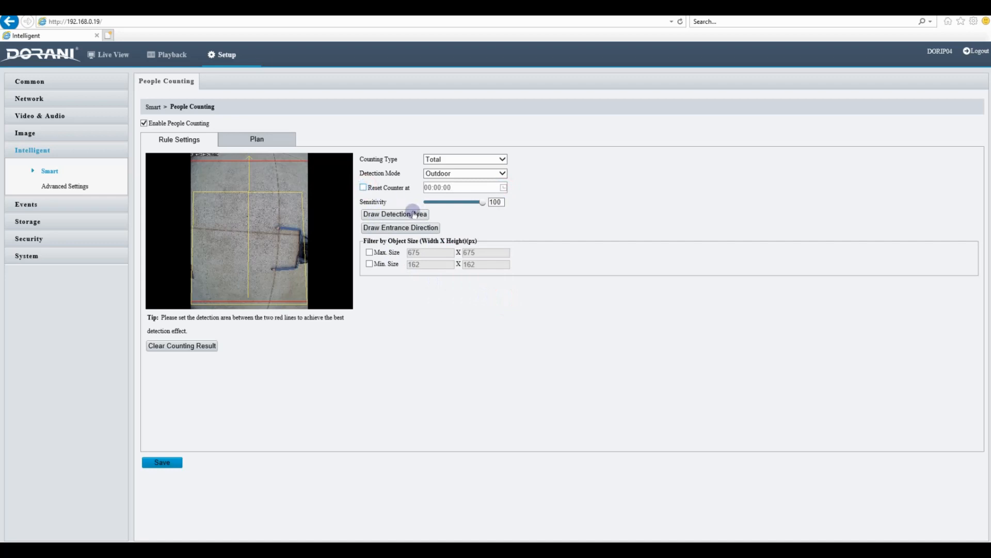
Reshape the detection area's four corners to lie between the two red lines, and start drawing the entrance direction
{"action": "left_click", "coordinate": [398, 214]}
{"action": "left_click", "coordinate": [215, 182]}
{"action": "mouse_move", "coordinate": [302, 192]}
{"action": "left_mouse_down"}
{"action": "mouse_move", "coordinate": [314, 163]}
{"action": "mouse_move", "coordinate": [266, 201]}
{"action": "mouse_move", "coordinate": [291, 183]}
{"action": "left_mouse_up"}
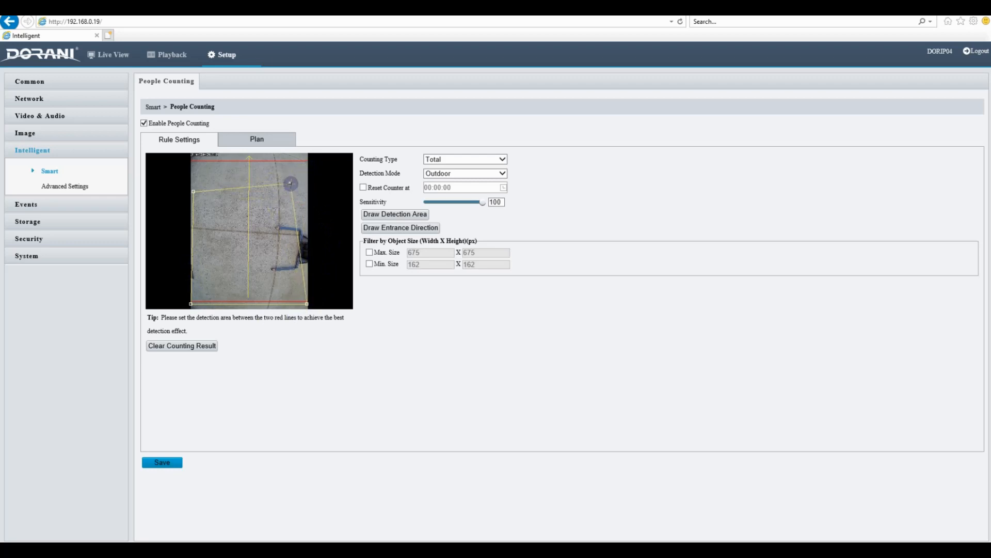
{"action": "left_click_drag", "start_coordinate": [193, 192], "coordinate": [195, 183]}
{"action": "left_click_drag", "start_coordinate": [191, 303], "coordinate": [190, 266]}
{"action": "left_click_drag", "start_coordinate": [307, 304], "coordinate": [297, 268]}
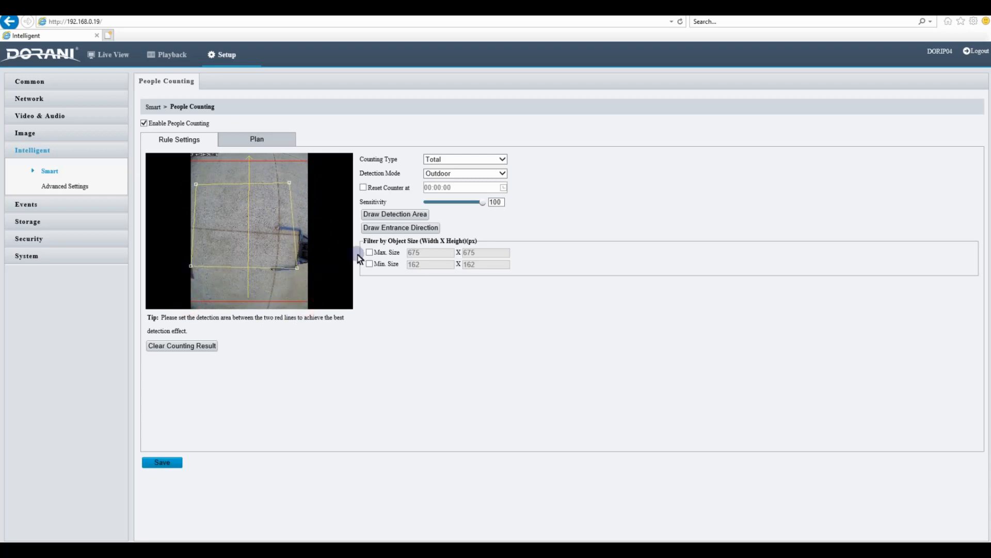
{"action": "left_click", "coordinate": [404, 228]}
Enable the maximum and minimum object size filters and shrink the minimum size box to 108 x 108 px
{"action": "left_click", "coordinate": [370, 252]}
{"action": "left_click", "coordinate": [369, 263]}
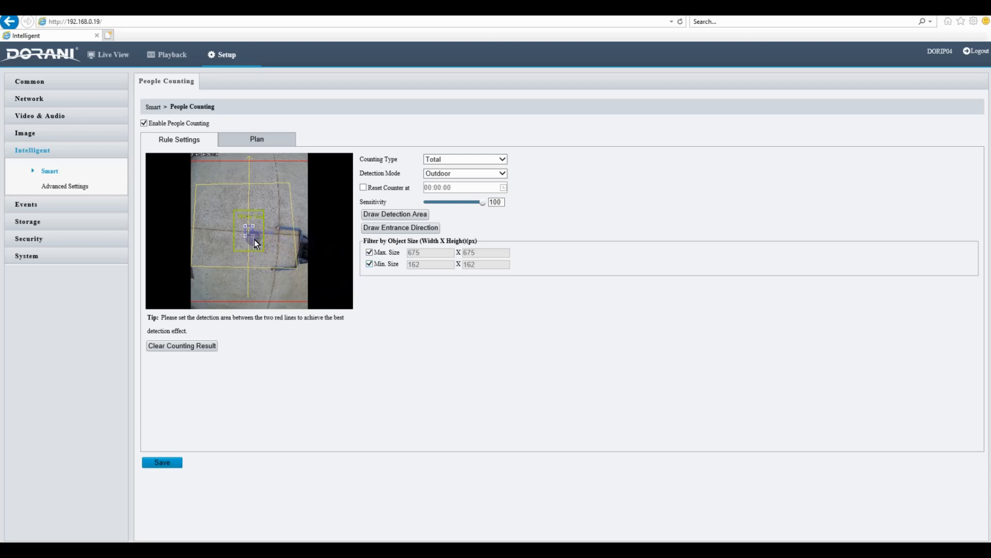
{"action": "mouse_move", "coordinate": [253, 236]}
{"action": "left_mouse_down"}
{"action": "mouse_move", "coordinate": [242, 225]}
{"action": "mouse_move", "coordinate": [266, 263]}
{"action": "mouse_move", "coordinate": [240, 221]}
{"action": "left_mouse_up"}
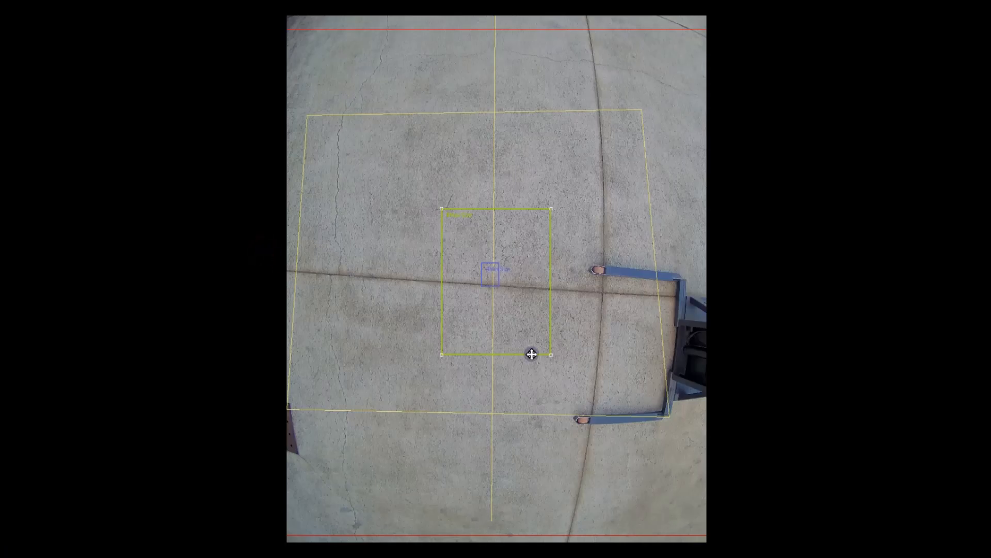
{"action": "left_click_drag", "start_coordinate": [551, 355], "coordinate": [502, 294]}
{"action": "double_click", "coordinate": [649, 182]}
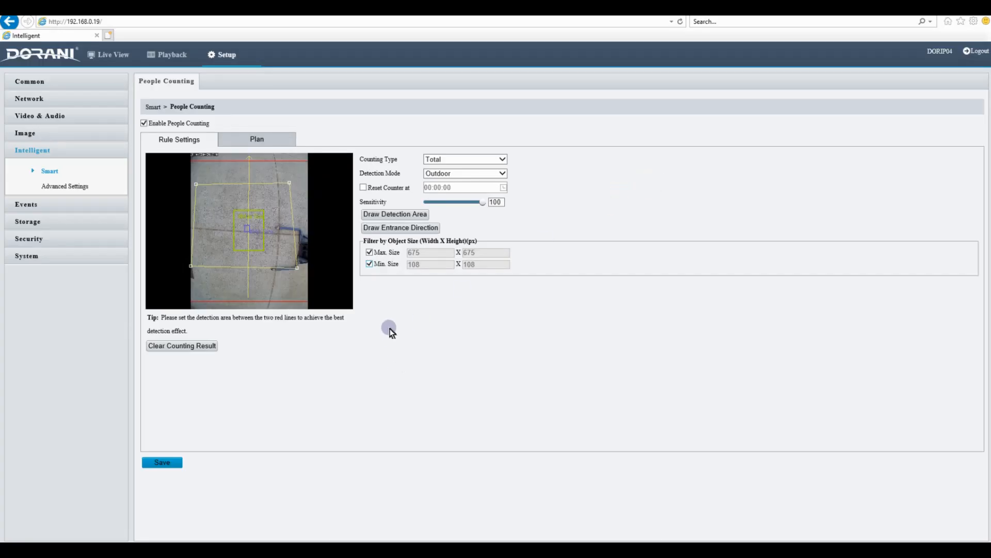
Unarm all of Saturday and Sunday and the weekday hours from 16 to 24 in the people counting plan
{"action": "left_click", "coordinate": [255, 139]}
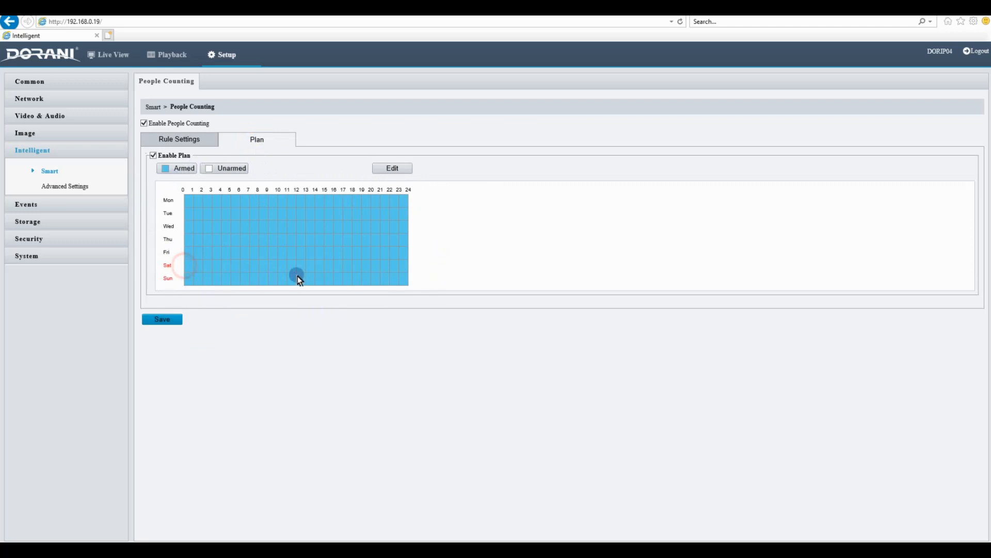
{"action": "left_click", "coordinate": [217, 166]}
{"action": "mouse_move", "coordinate": [187, 259]}
{"action": "left_mouse_down"}
{"action": "mouse_move", "coordinate": [323, 283]}
{"action": "mouse_move", "coordinate": [407, 281]}
{"action": "left_mouse_up"}
{"action": "left_click_drag", "start_coordinate": [368, 229], "coordinate": [404, 265]}
Arm the entire week for all 24 hours in the plan and save the people counting rule settings
{"action": "left_click", "coordinate": [170, 169]}
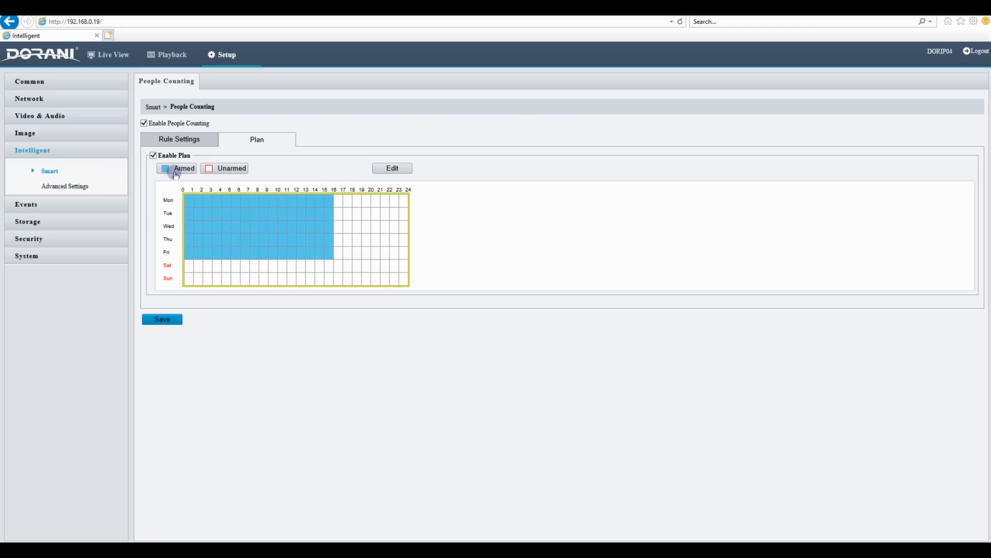
{"action": "mouse_move", "coordinate": [191, 202]}
{"action": "left_mouse_down"}
{"action": "mouse_move", "coordinate": [398, 261]}
{"action": "mouse_move", "coordinate": [416, 293]}
{"action": "left_mouse_up"}
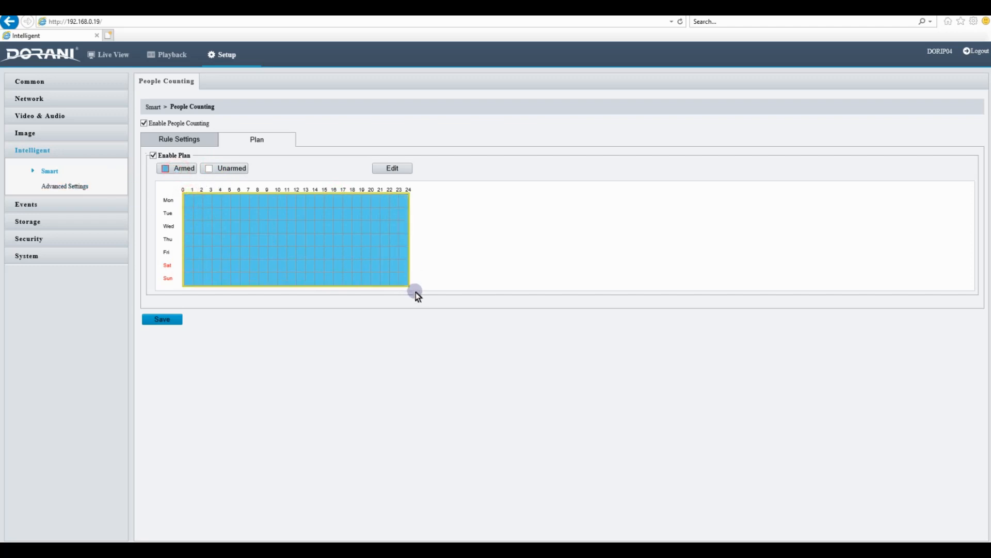
{"action": "left_click", "coordinate": [180, 138]}
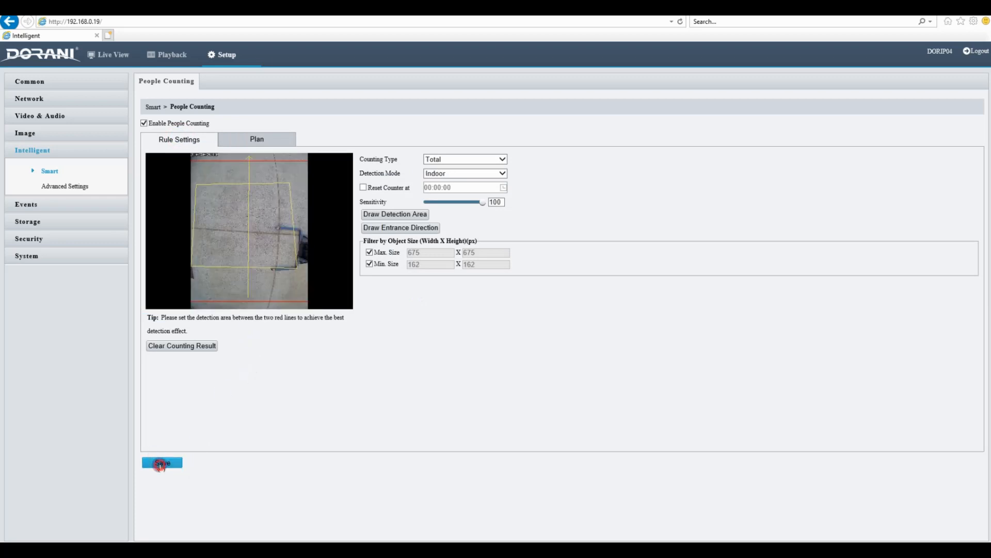
{"action": "left_click", "coordinate": [162, 463]}
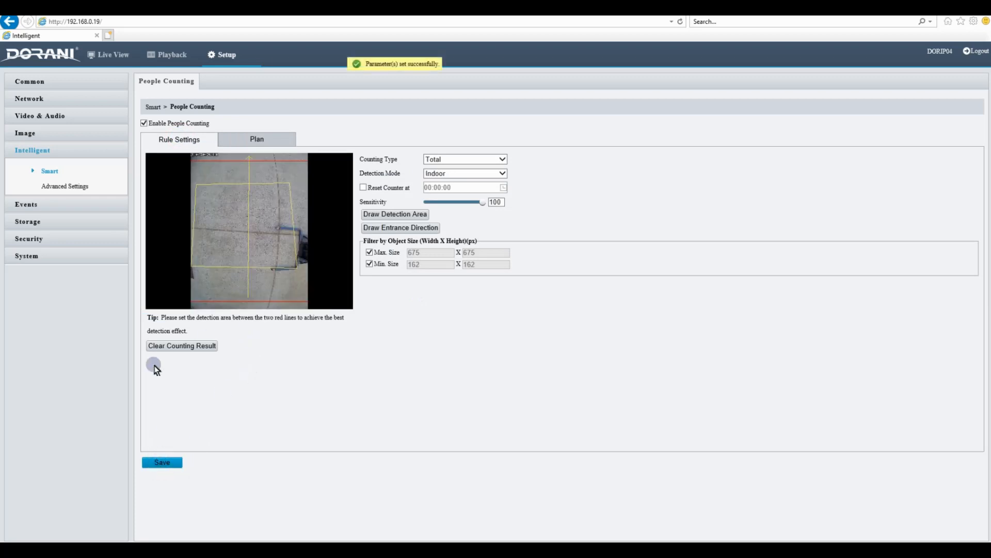
Enable OSD overlay no. 2 with <People Counting> as its content and check it in the full-screen preview
{"action": "left_click", "coordinate": [30, 134]}
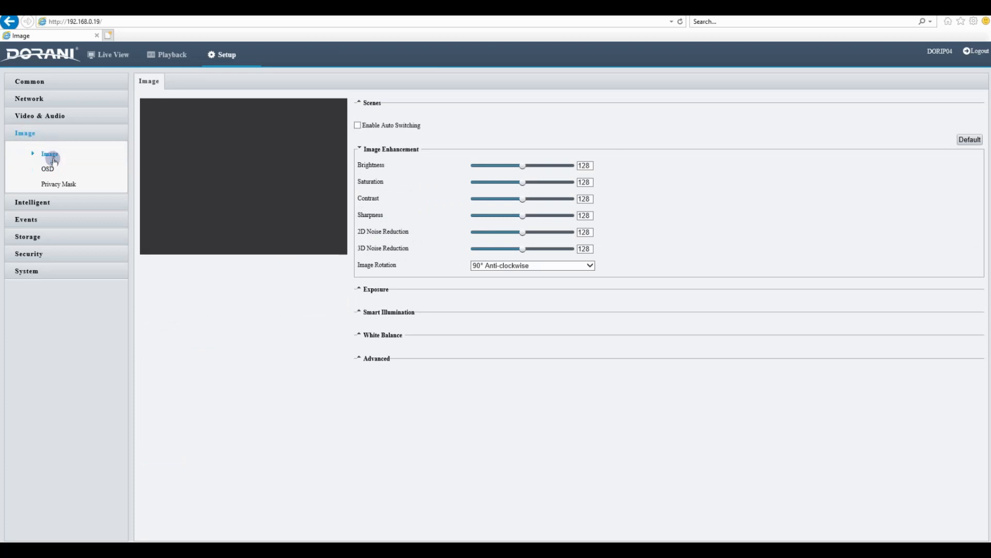
{"action": "left_click", "coordinate": [48, 169]}
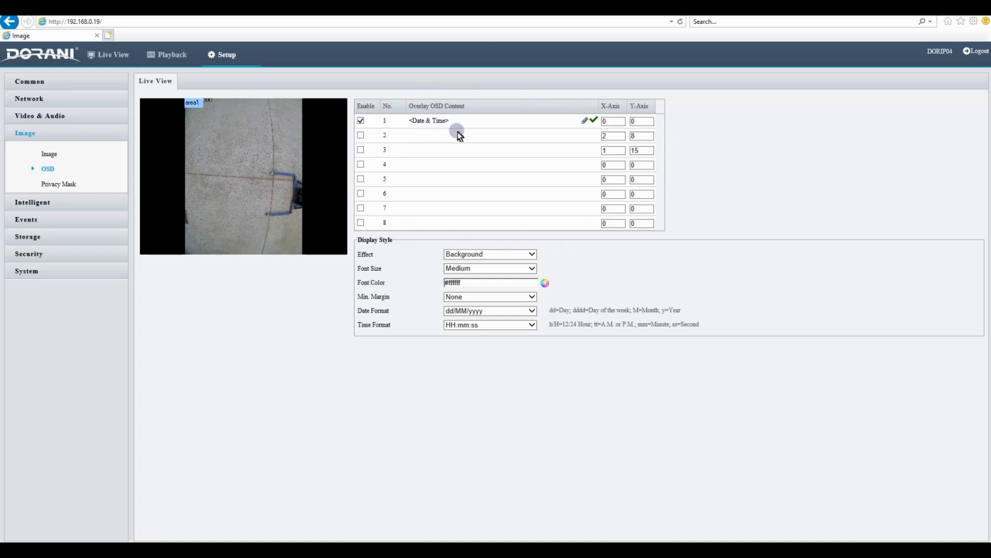
{"action": "left_click", "coordinate": [360, 137]}
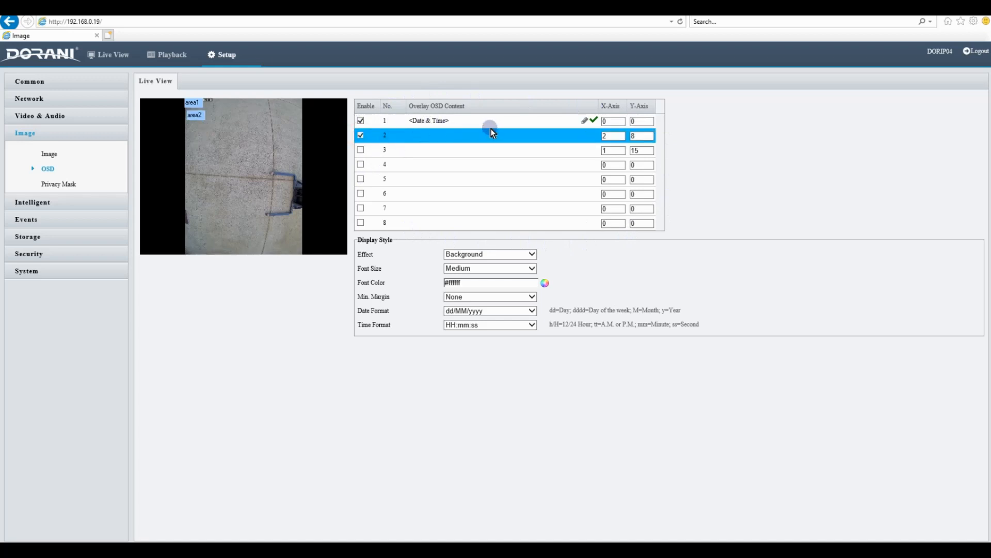
{"action": "left_click", "coordinate": [585, 137]}
{"action": "left_click", "coordinate": [585, 138]}
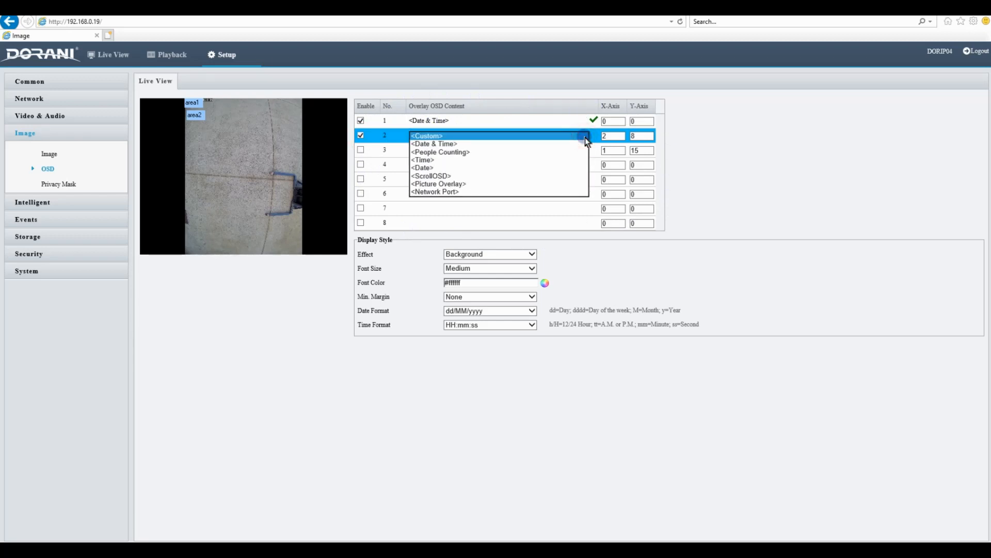
{"action": "left_click", "coordinate": [455, 152]}
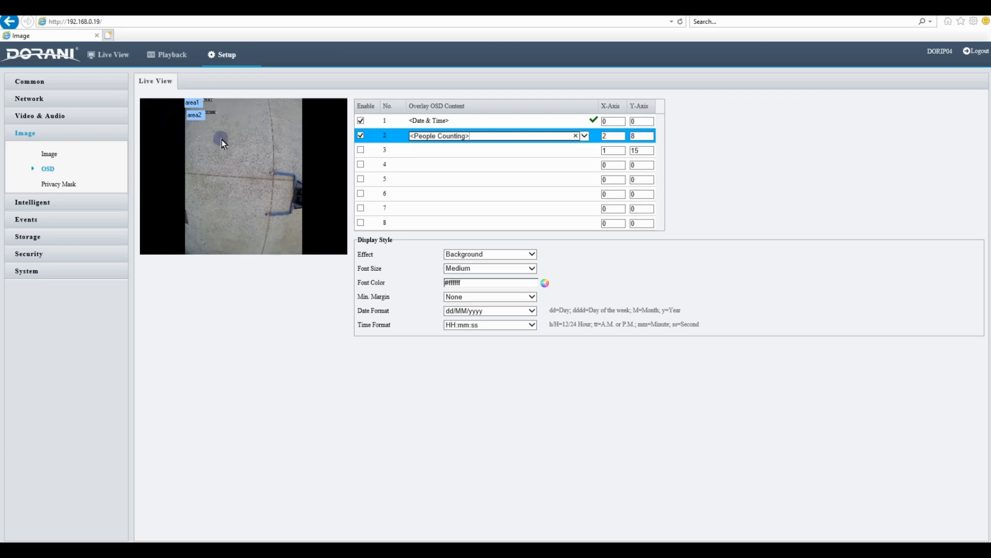
{"action": "double_click", "coordinate": [256, 196]}
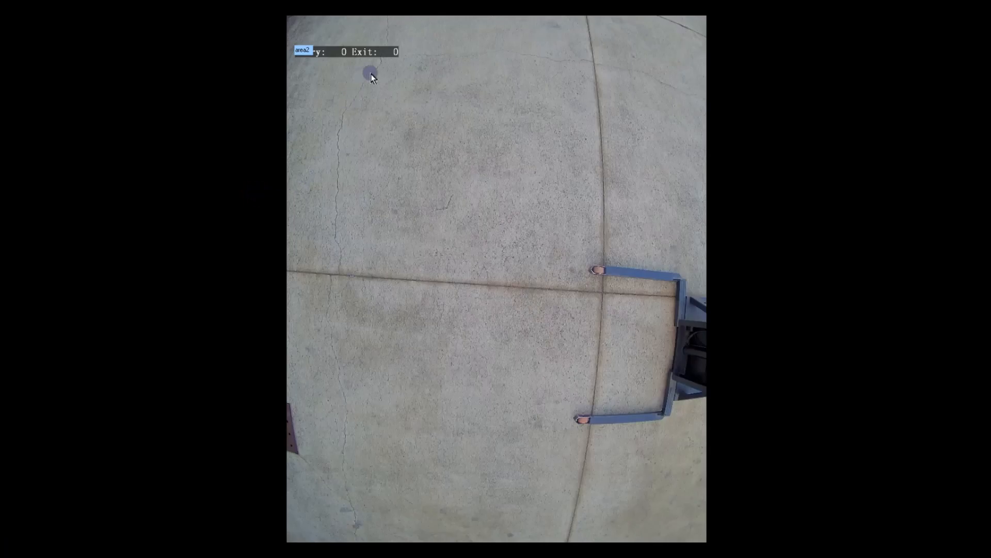
{"action": "double_click", "coordinate": [370, 147]}
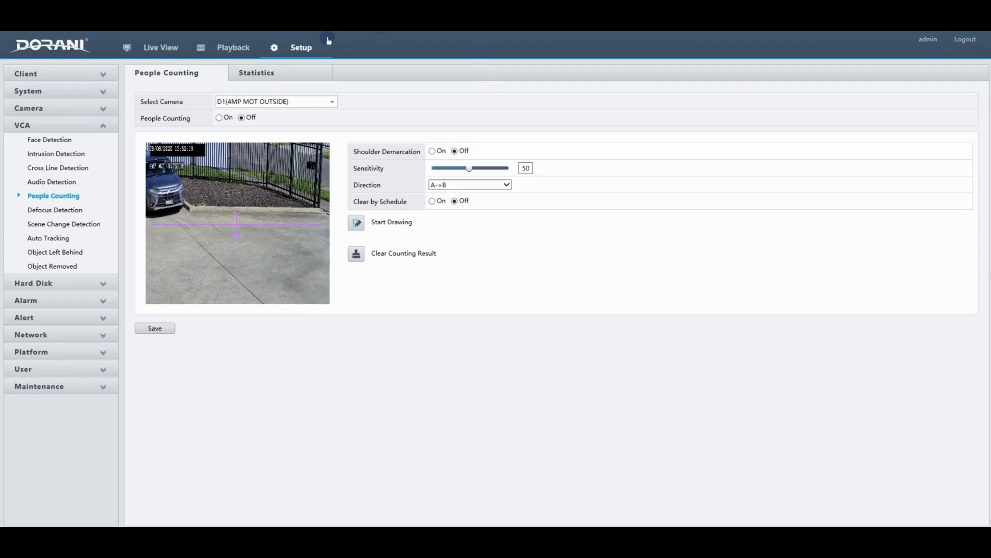
Open the recorder's People Counting statistics and choose camera D6 for the report
{"action": "left_click", "coordinate": [94, 130]}
{"action": "left_click", "coordinate": [92, 125]}
{"action": "left_click", "coordinate": [59, 197]}
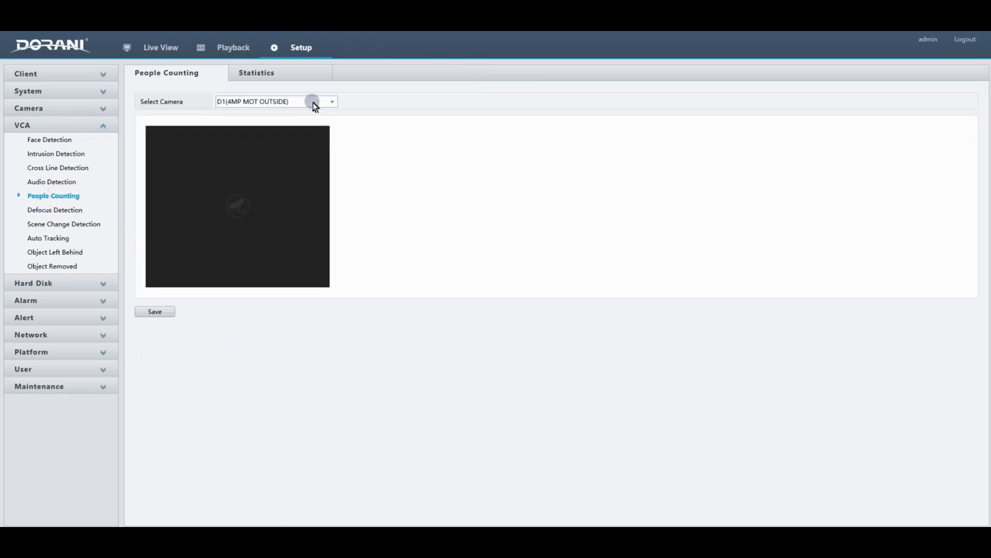
{"action": "left_click", "coordinate": [276, 74]}
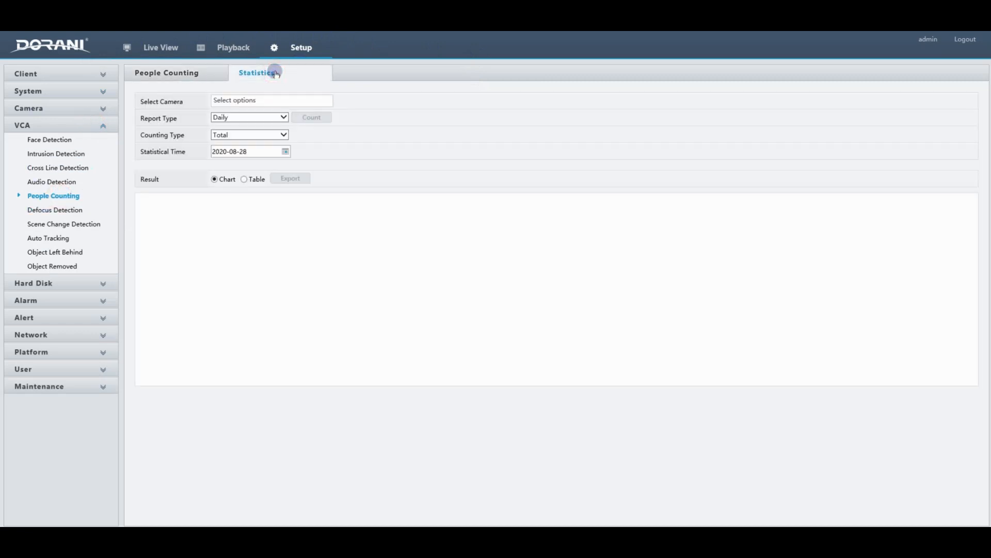
{"action": "left_click", "coordinate": [276, 100]}
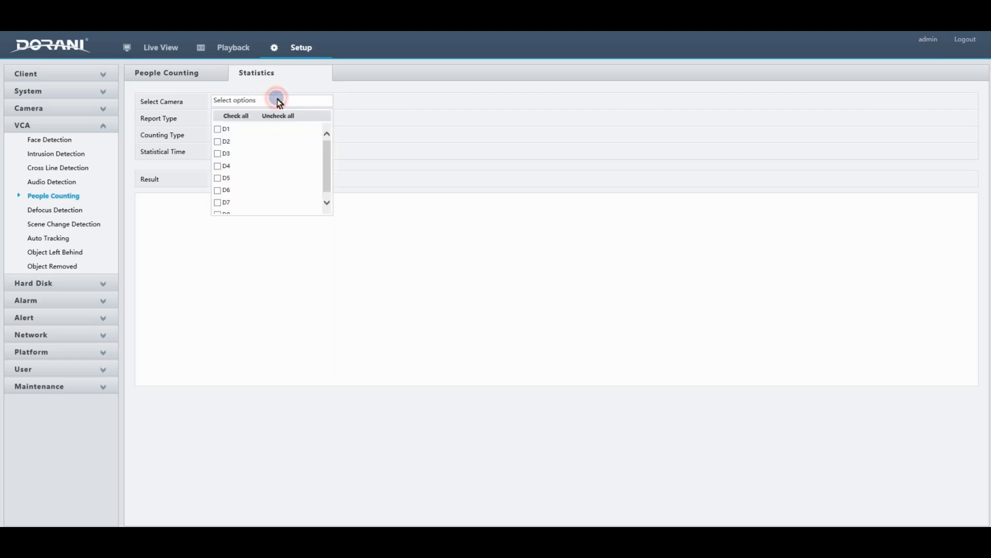
{"action": "left_click", "coordinate": [218, 191]}
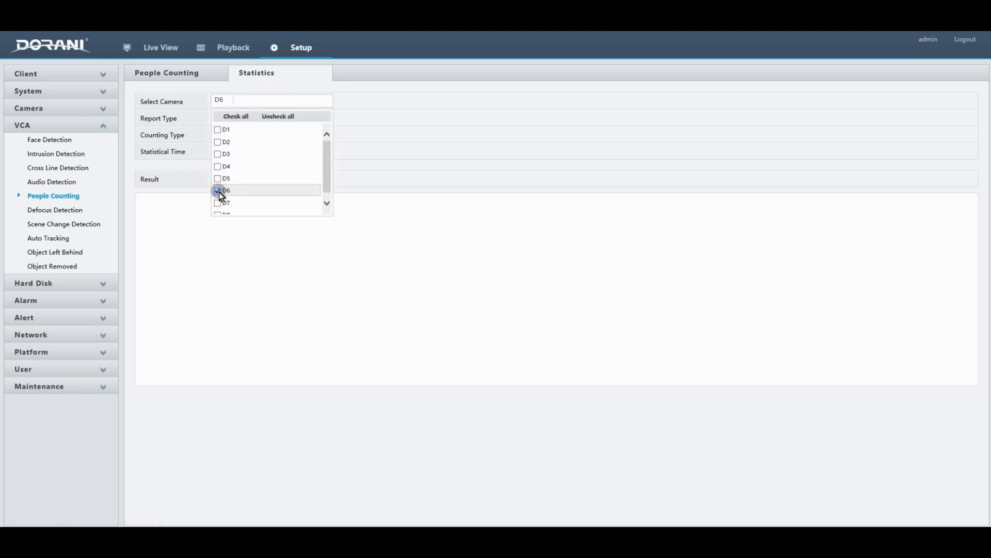
{"action": "left_click", "coordinate": [388, 234]}
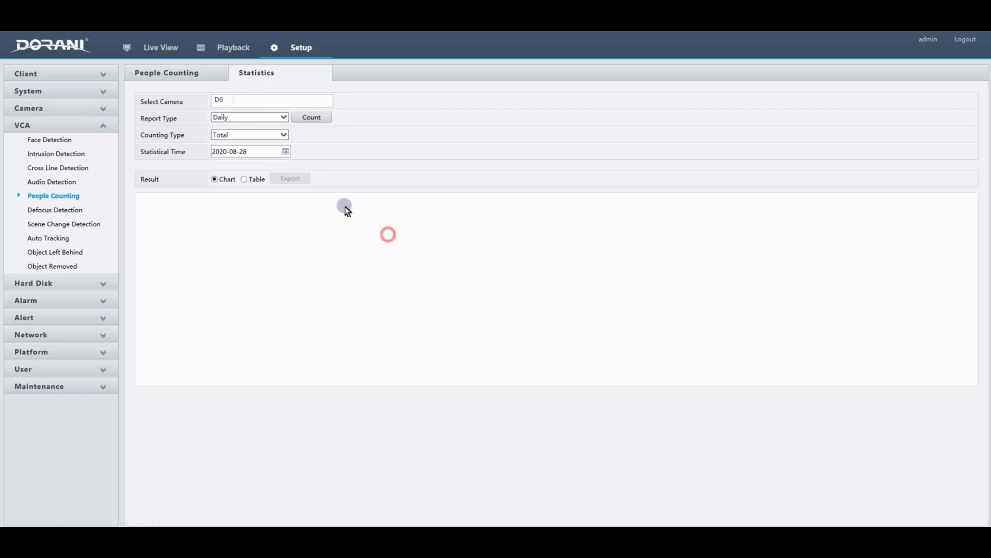
Generate a weekly people counting report for camera D6 with the Total counting type
{"action": "left_click", "coordinate": [283, 119]}
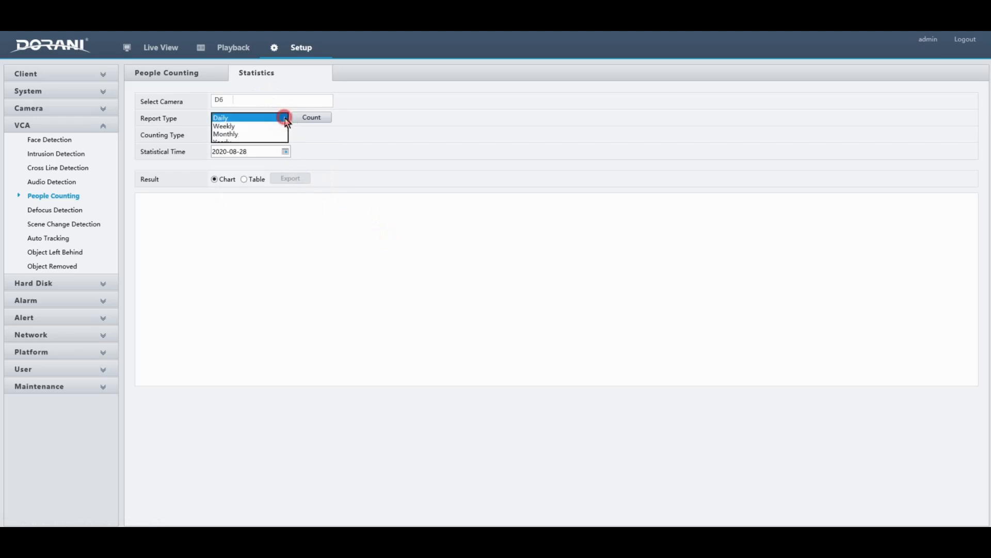
{"action": "left_click", "coordinate": [230, 127]}
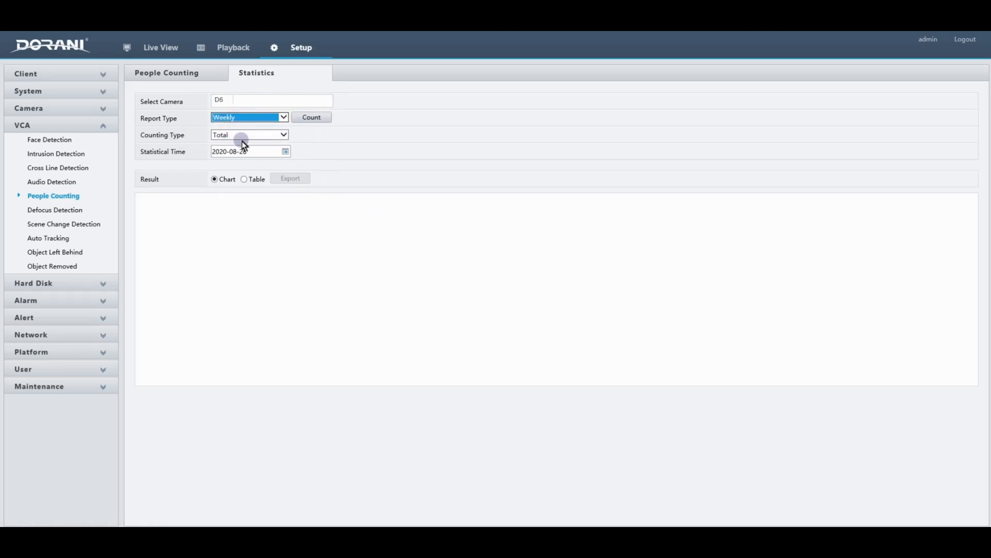
{"action": "left_click", "coordinate": [284, 134]}
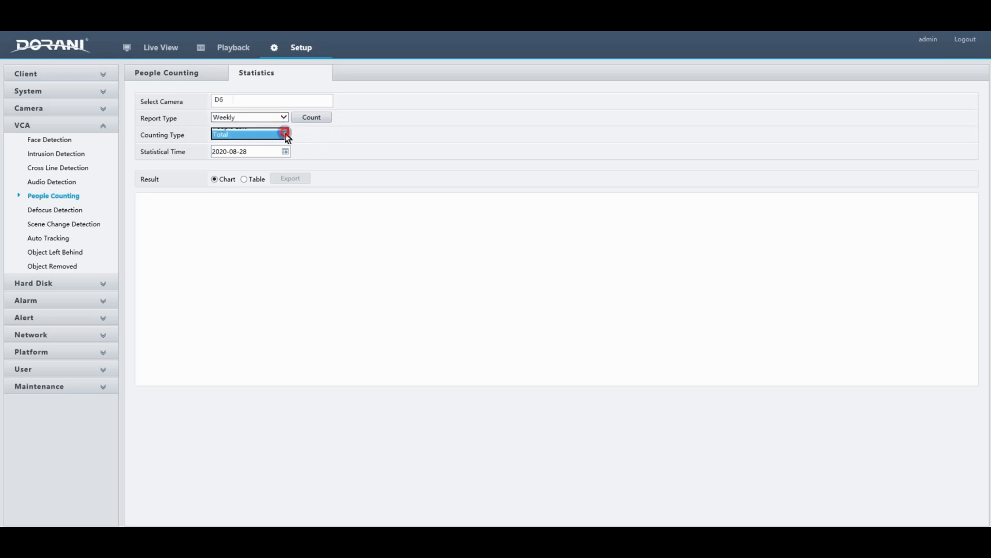
{"action": "left_click", "coordinate": [255, 135]}
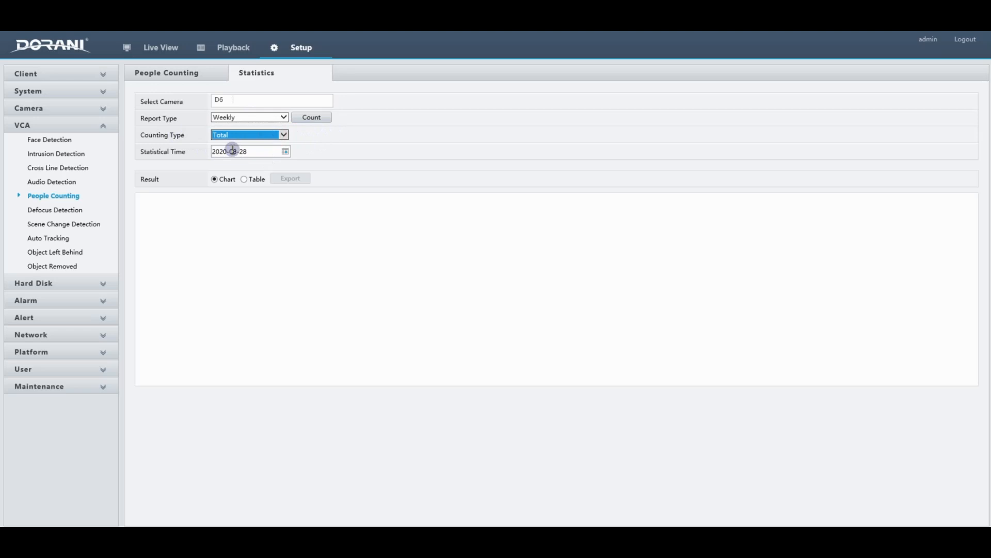
{"action": "left_click", "coordinate": [320, 119]}
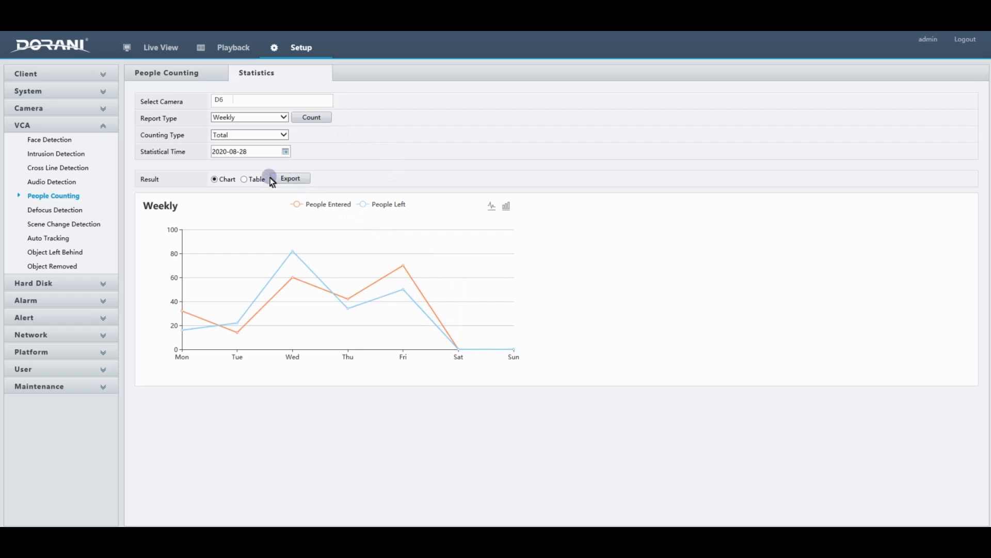
View the weekly results as a table and as a chart, and check the save options for exporting them as CSV
{"action": "left_click", "coordinate": [244, 180]}
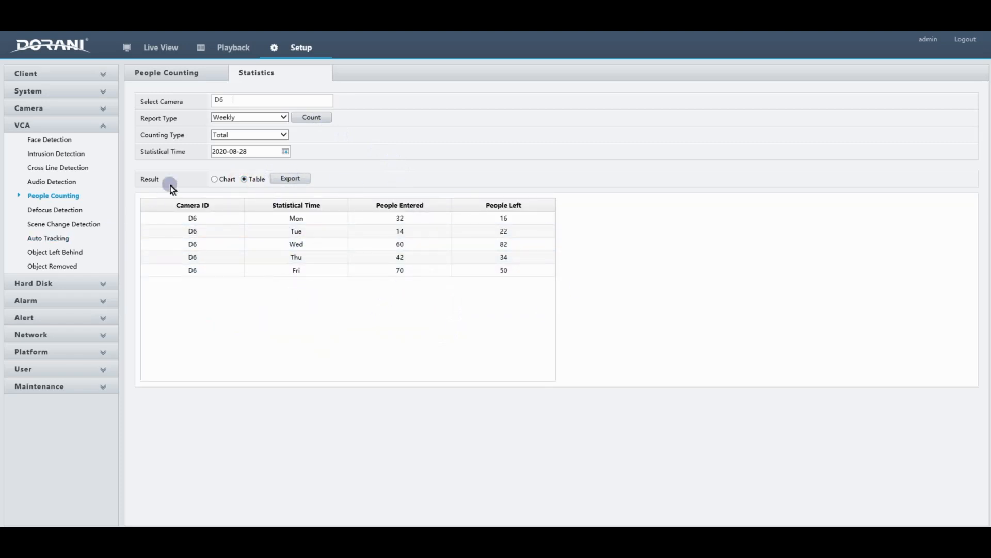
{"action": "left_click", "coordinate": [214, 179]}
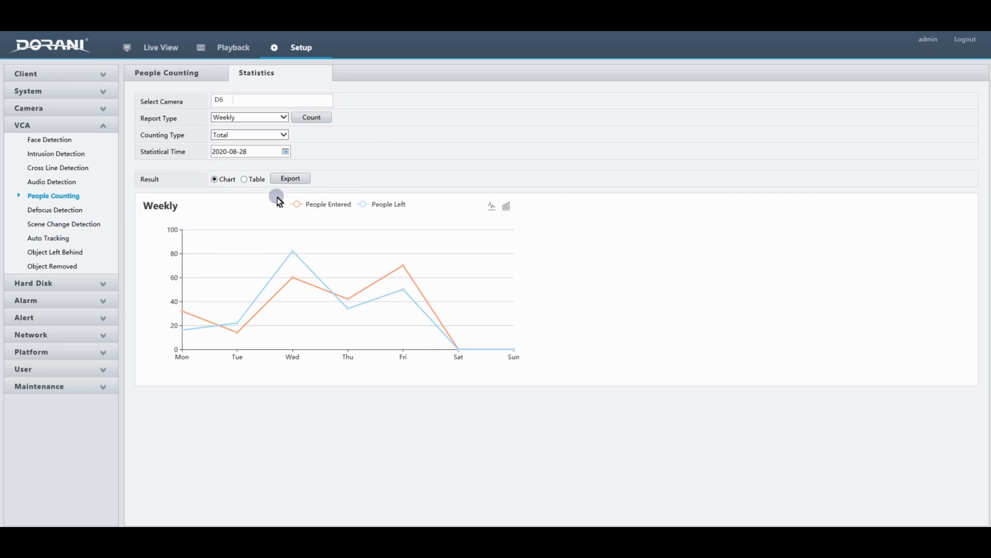
{"action": "left_click", "coordinate": [292, 179]}
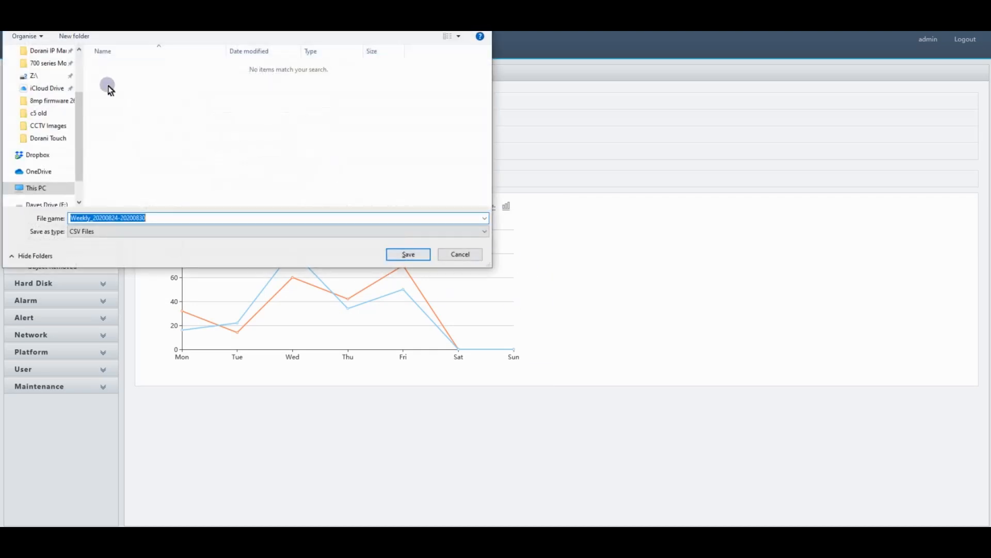
{"action": "left_click", "coordinate": [461, 254]}
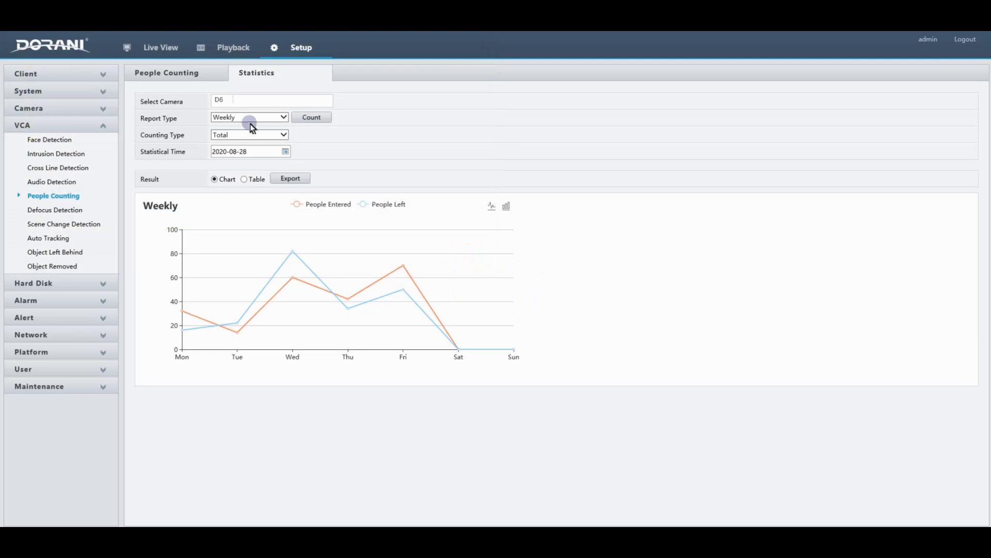
Change the report type to Daily and generate the people counting report for camera D6
{"action": "left_click", "coordinate": [283, 118]}
{"action": "left_click", "coordinate": [246, 110]}
{"action": "left_click", "coordinate": [308, 118]}
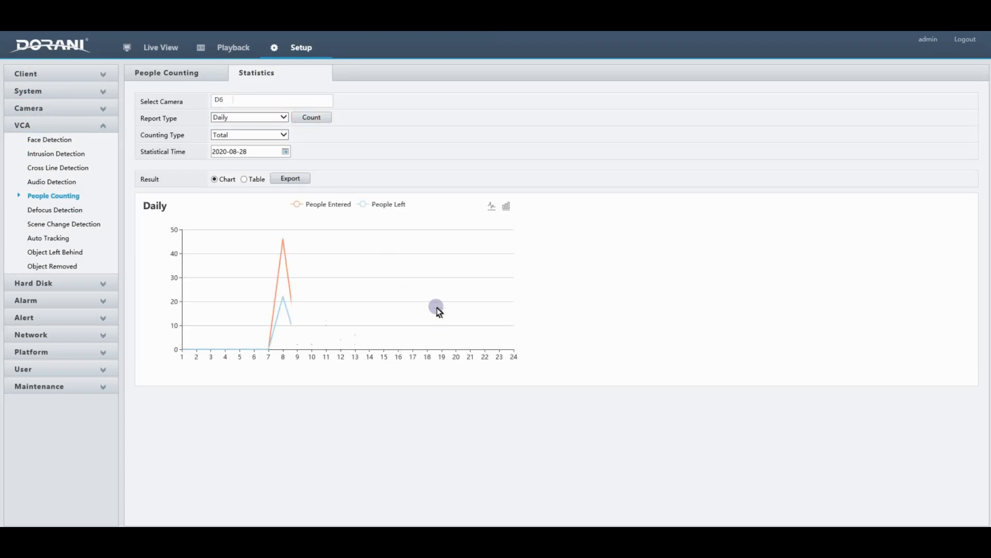